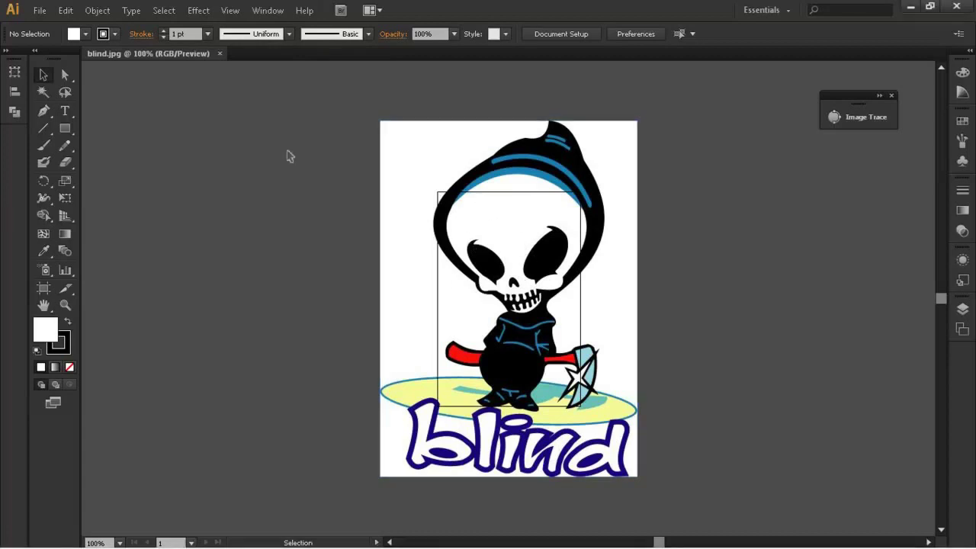
Select the placed blind.jpg logo image on the artboard by clicking and marquee-dragging, then deselect it.
{"action": "left_click", "coordinate": [396, 188]}
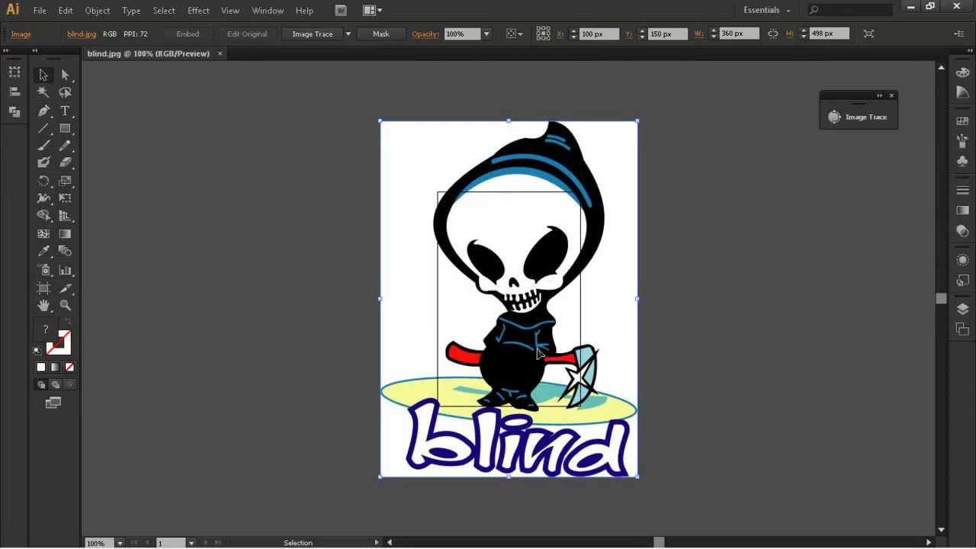
{"action": "left_click", "coordinate": [728, 295]}
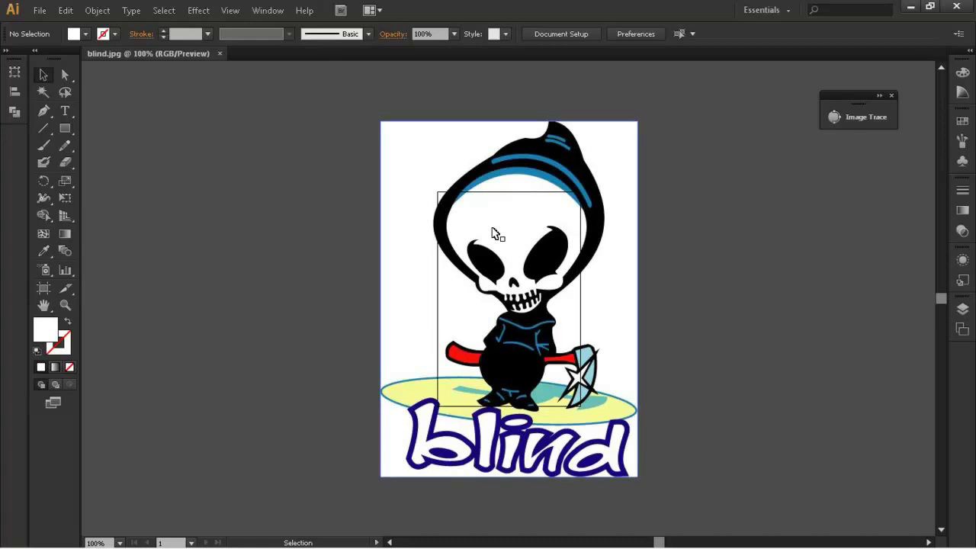
{"action": "left_click", "coordinate": [463, 326]}
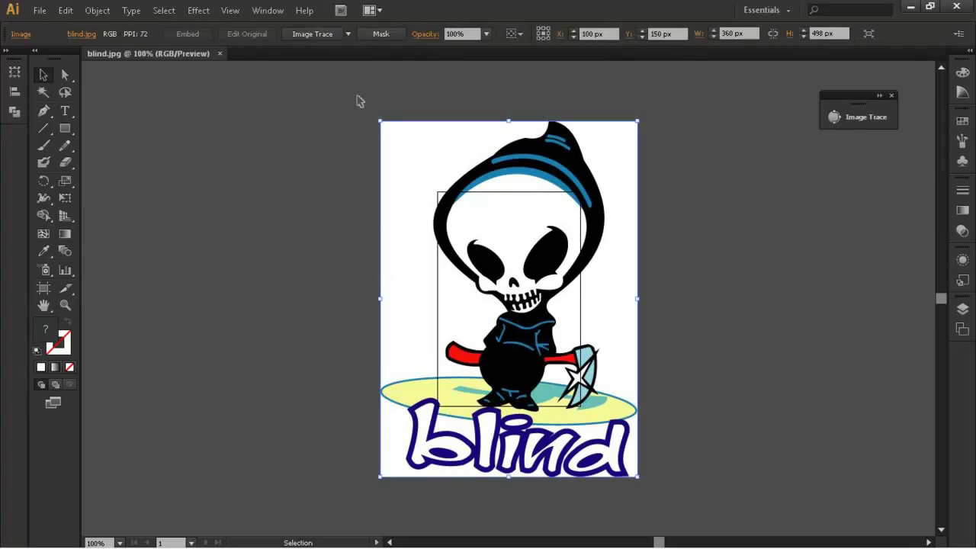
{"action": "left_click_drag", "start_coordinate": [347, 97], "coordinate": [726, 532]}
{"action": "left_click", "coordinate": [291, 288]}
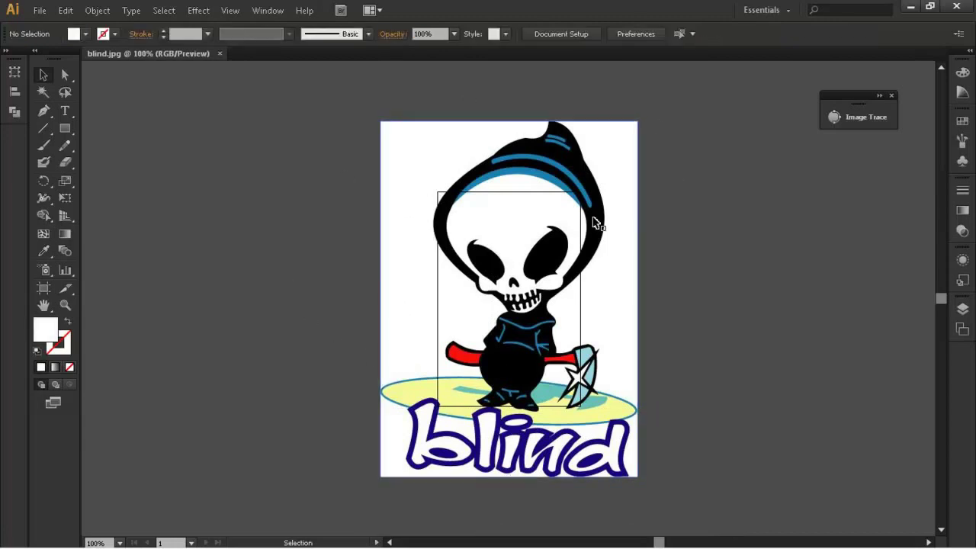
Select the blind logo and Image Trace it with the Default black-and-white preset.
{"action": "left_click", "coordinate": [518, 383]}
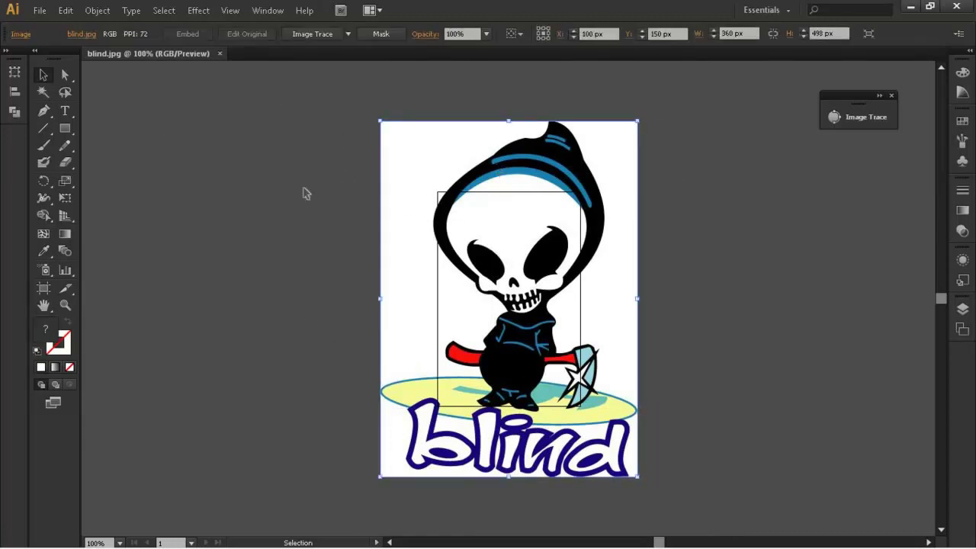
{"action": "left_click", "coordinate": [312, 34]}
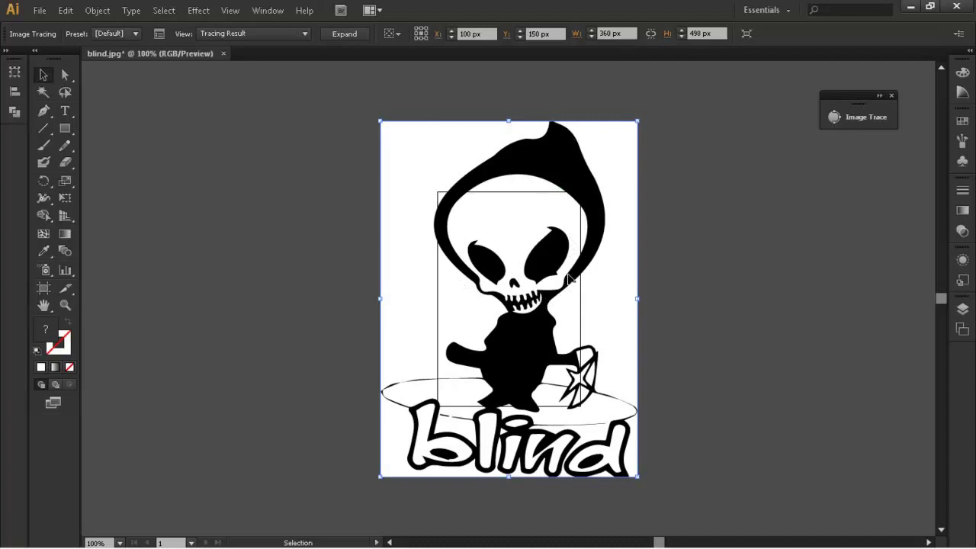
View the trace as Tracing Result with Outlines, then Outlines, then return to Tracing Result.
{"action": "left_click", "coordinate": [306, 34]}
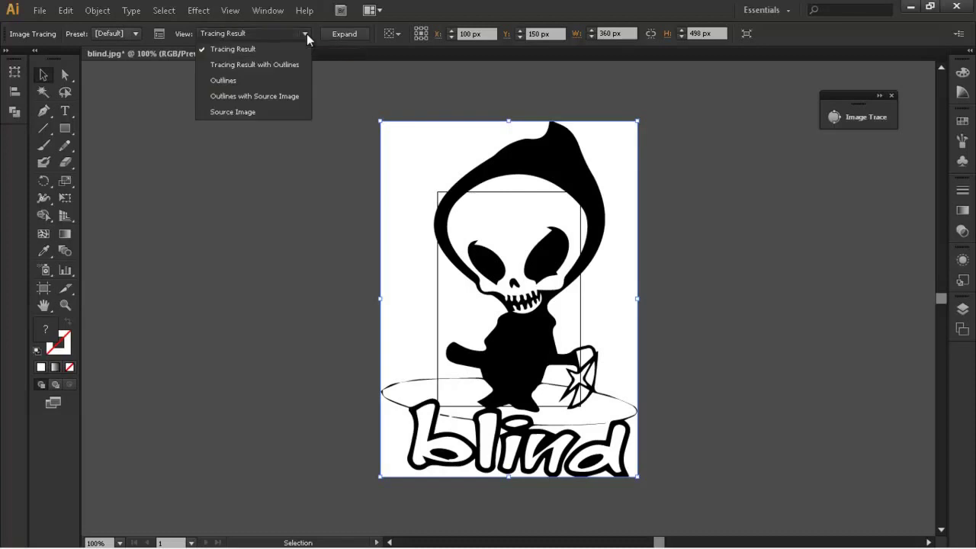
{"action": "left_click", "coordinate": [264, 65]}
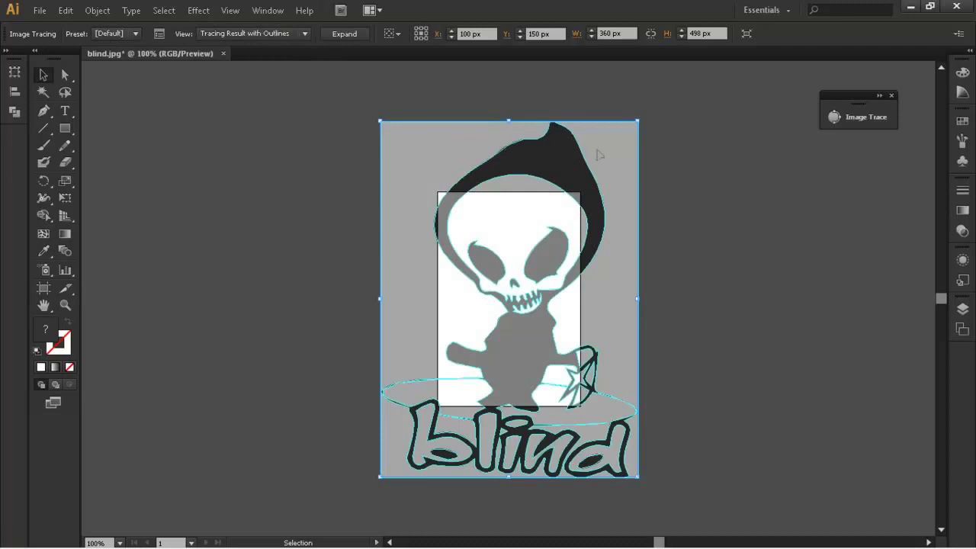
{"action": "left_click", "coordinate": [285, 33]}
{"action": "left_click", "coordinate": [268, 76]}
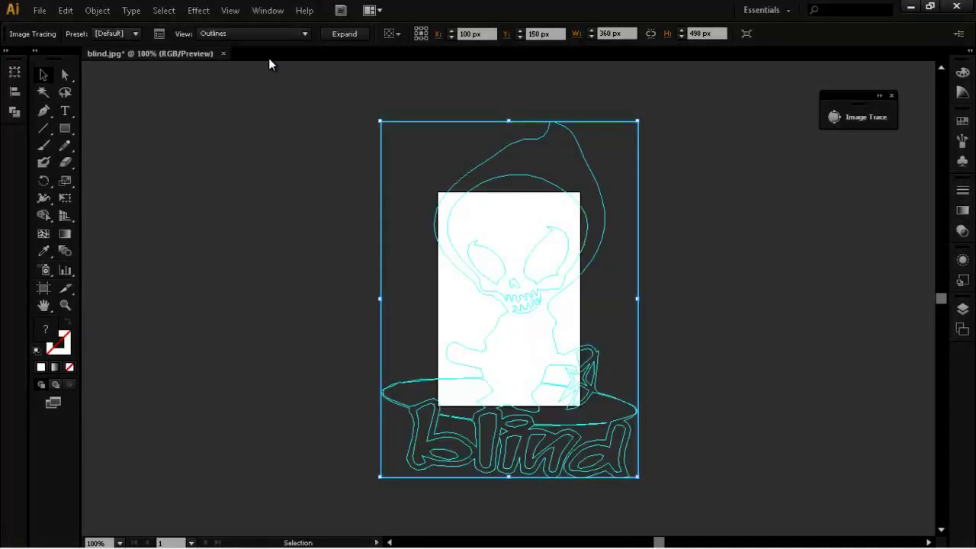
{"action": "left_click", "coordinate": [261, 36]}
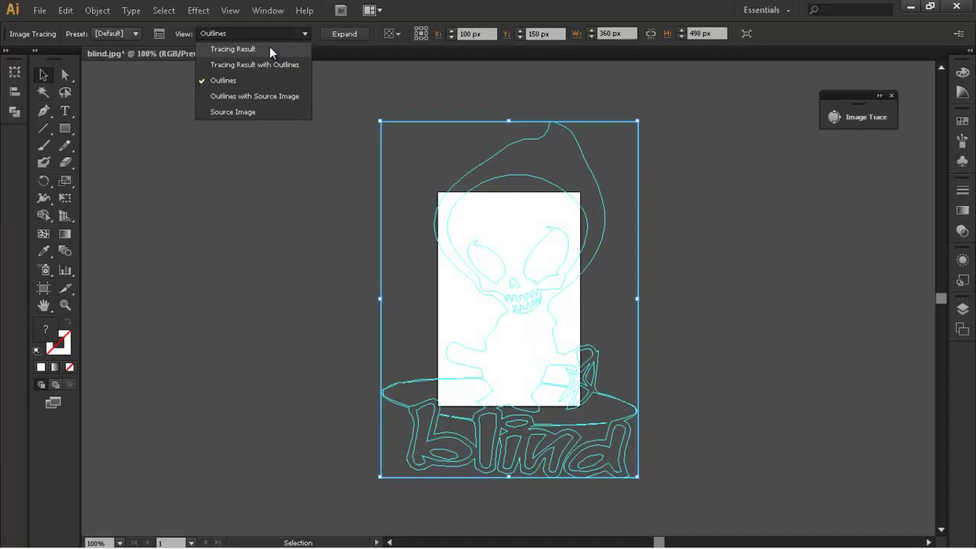
{"action": "left_click", "coordinate": [269, 48]}
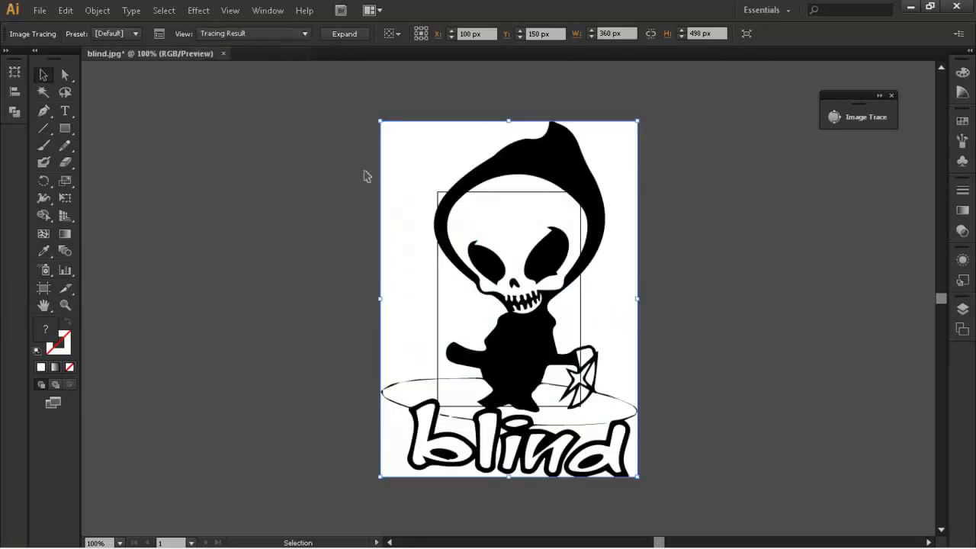
Open the Image Trace panel as a floating panel, review its settings, then collapse it to icons.
{"action": "left_click", "coordinate": [872, 118]}
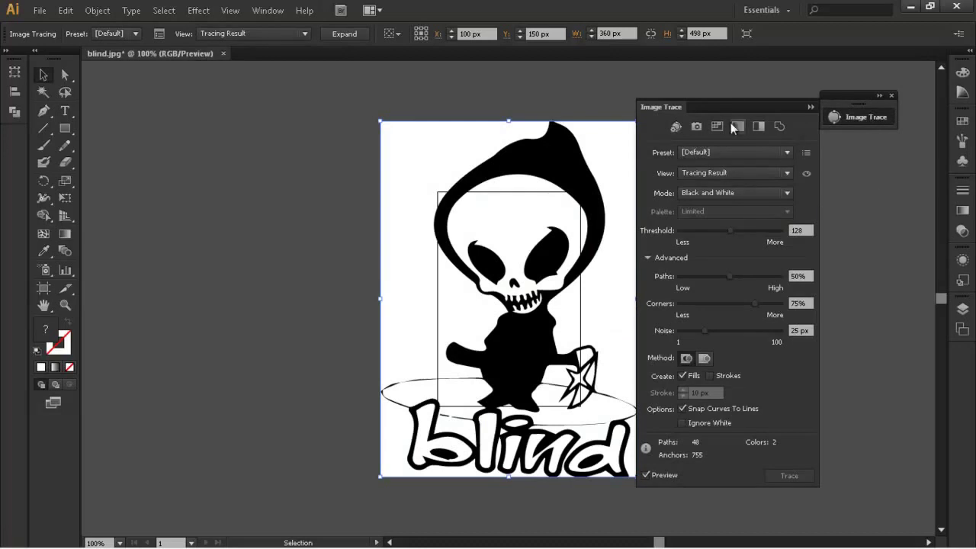
{"action": "left_click_drag", "start_coordinate": [738, 107], "coordinate": [771, 106]}
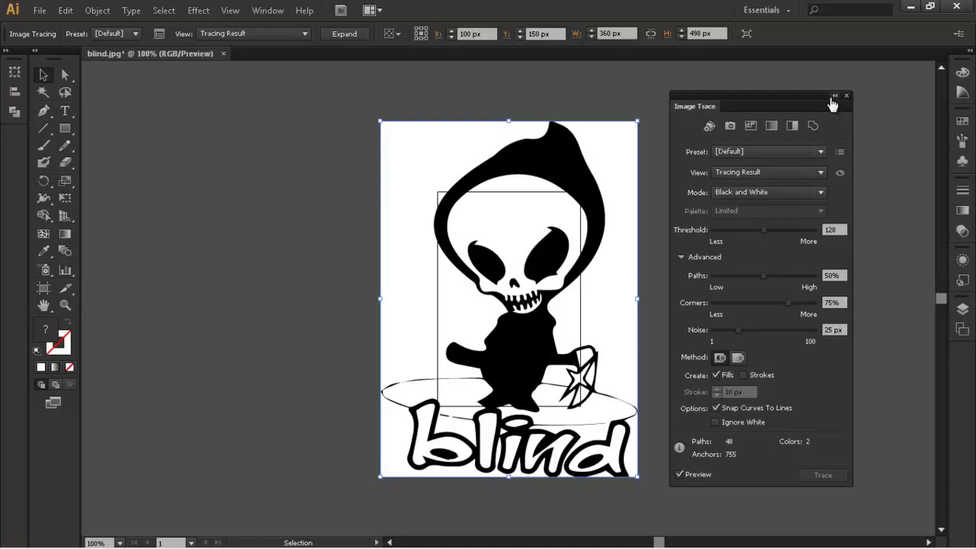
{"action": "left_click", "coordinate": [834, 97]}
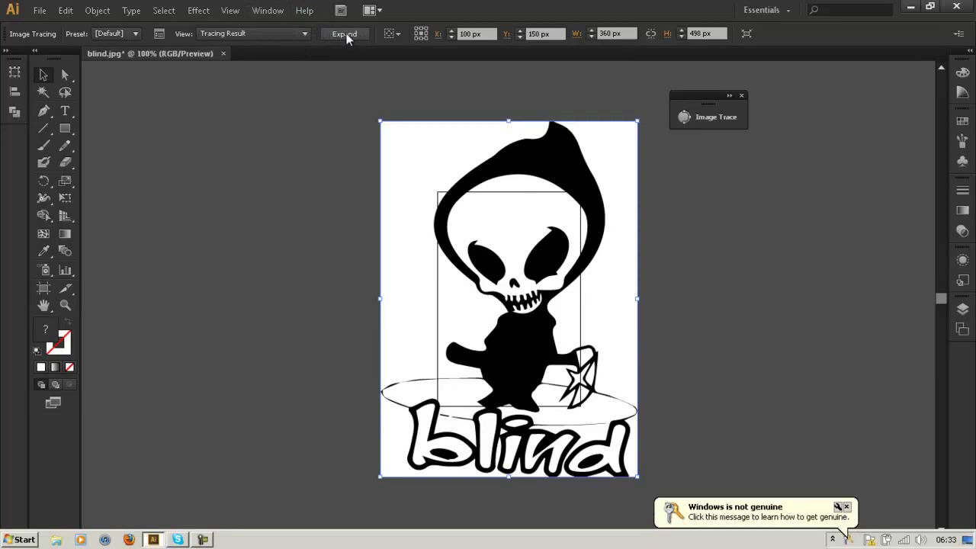
{"action": "left_click", "coordinate": [846, 507]}
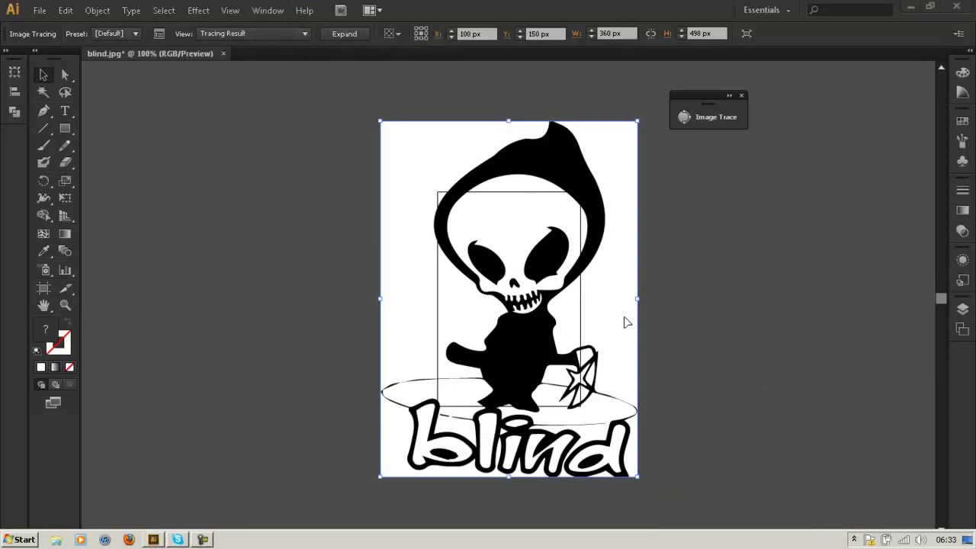
{"action": "left_click", "coordinate": [353, 34]}
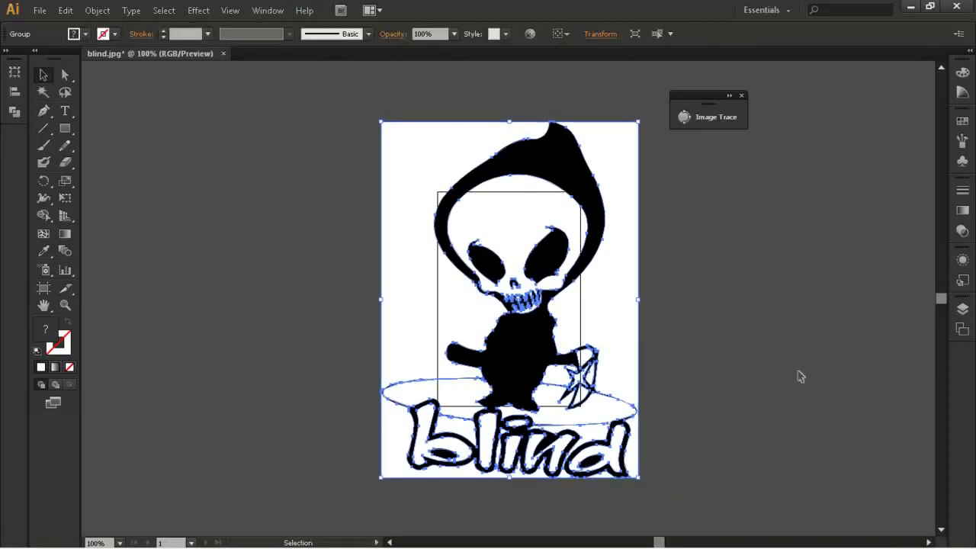
{"action": "left_click", "coordinate": [730, 248]}
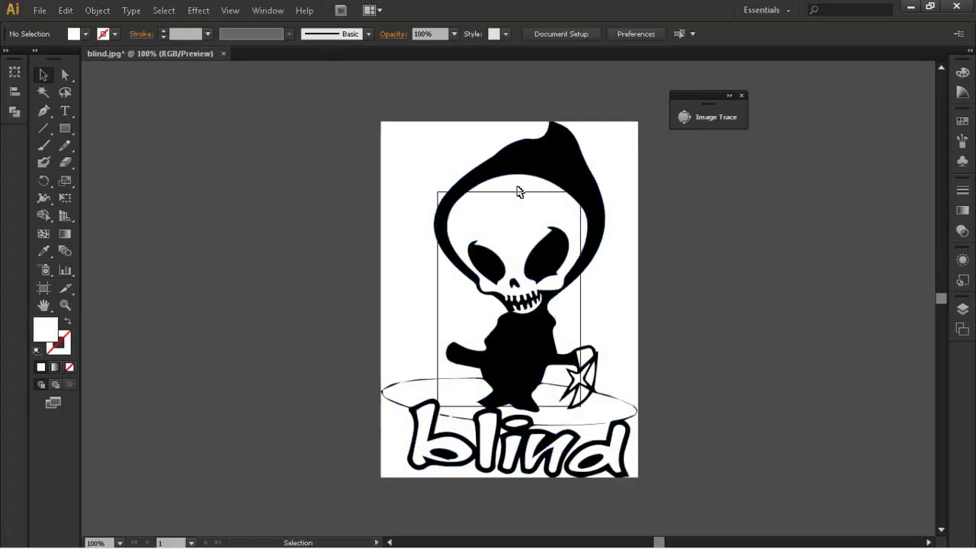
{"action": "left_click", "coordinate": [72, 76]}
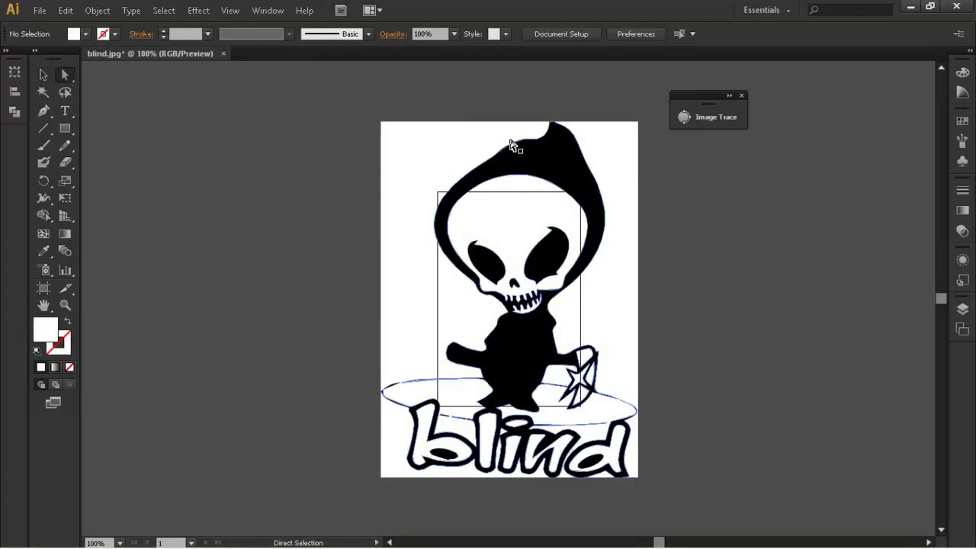
{"action": "mouse_move", "coordinate": [546, 143]}
{"action": "left_mouse_down"}
{"action": "mouse_move", "coordinate": [526, 141]}
{"action": "mouse_move", "coordinate": [442, 86]}
{"action": "left_mouse_up"}
{"action": "key", "text": "ctrl+z"}
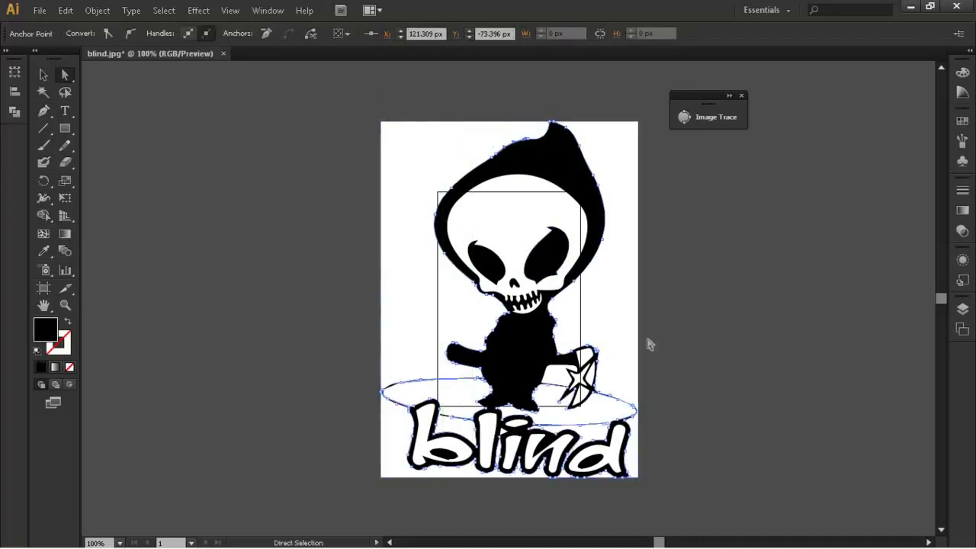
{"action": "key", "text": "ctrl+shift+a"}
{"action": "left_click_drag", "start_coordinate": [553, 319], "coordinate": [721, 299]}
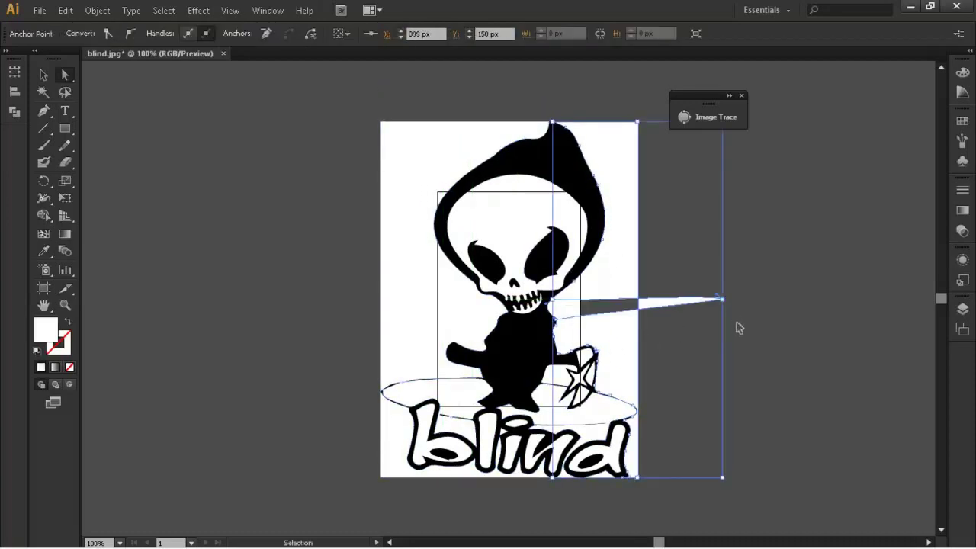
{"action": "key", "text": "ctrl+z"}
{"action": "key", "text": "ctrl+shift+a"}
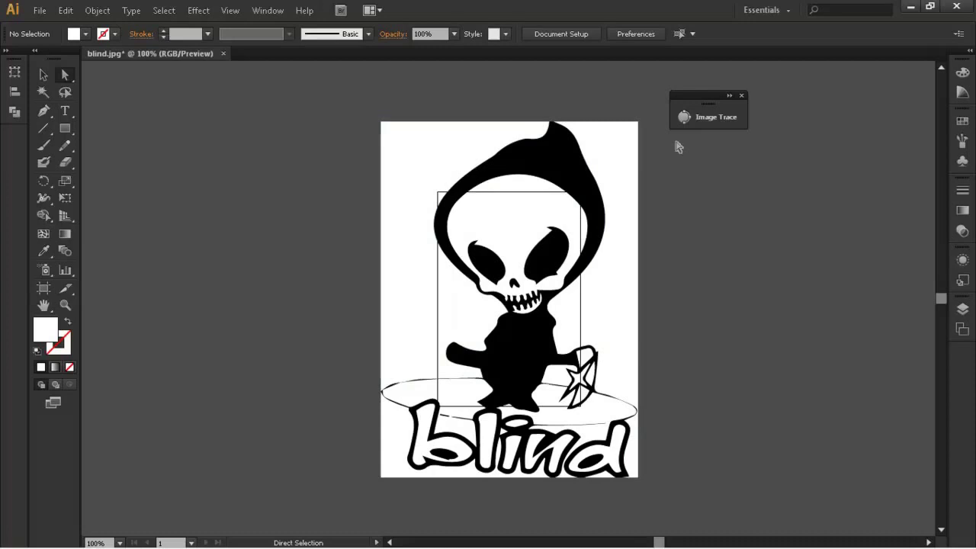
{"action": "left_click", "coordinate": [46, 107]}
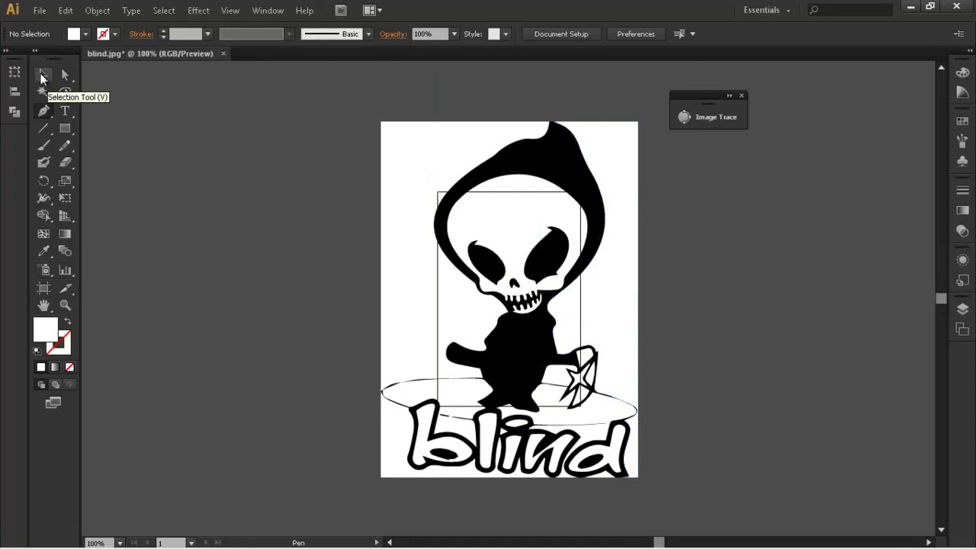
{"action": "left_click", "coordinate": [43, 74]}
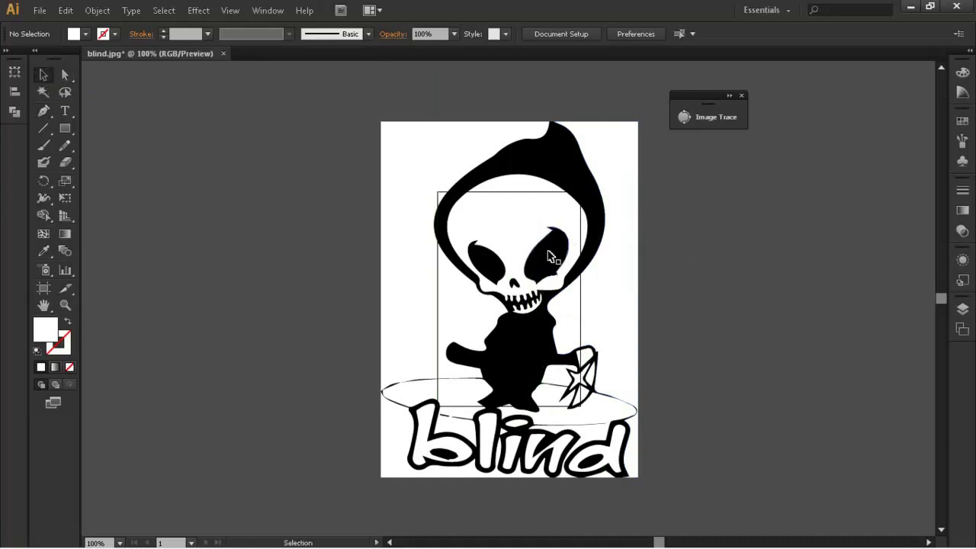
Use Direct Selection to delete the white background paths left of the character and around the hood.
{"action": "left_click", "coordinate": [64, 76]}
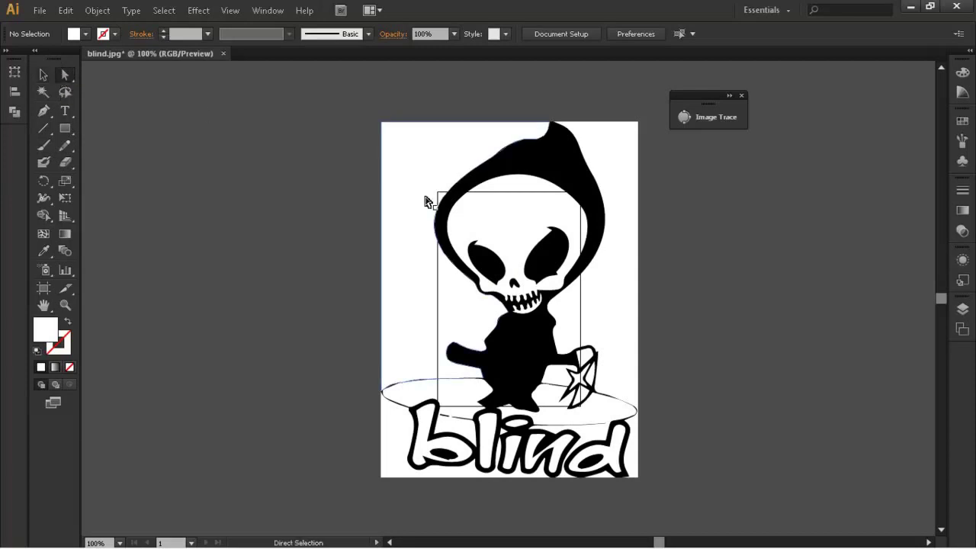
{"action": "left_click", "coordinate": [387, 142]}
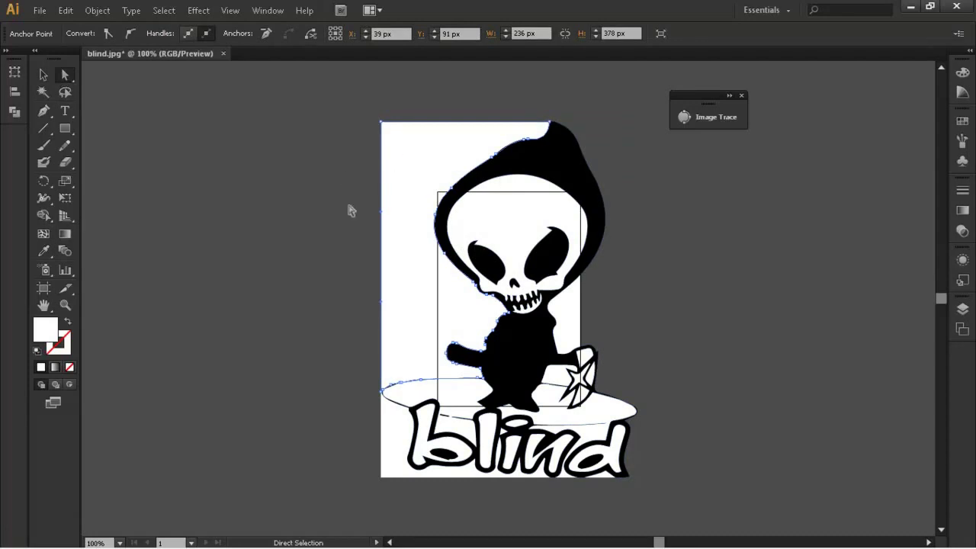
{"action": "left_click", "coordinate": [393, 358]}
{"action": "key", "text": "Delete"}
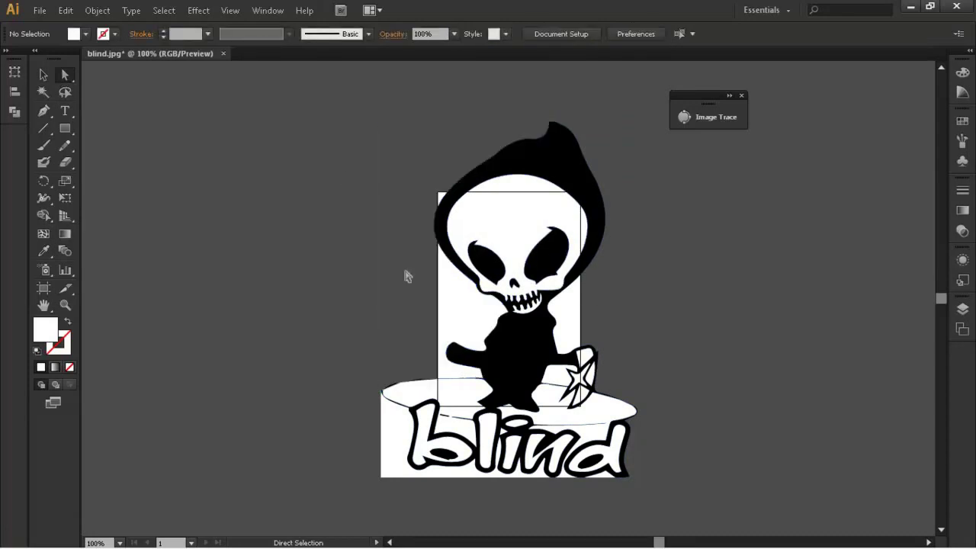
{"action": "left_click", "coordinate": [520, 203]}
{"action": "key", "text": "Delete"}
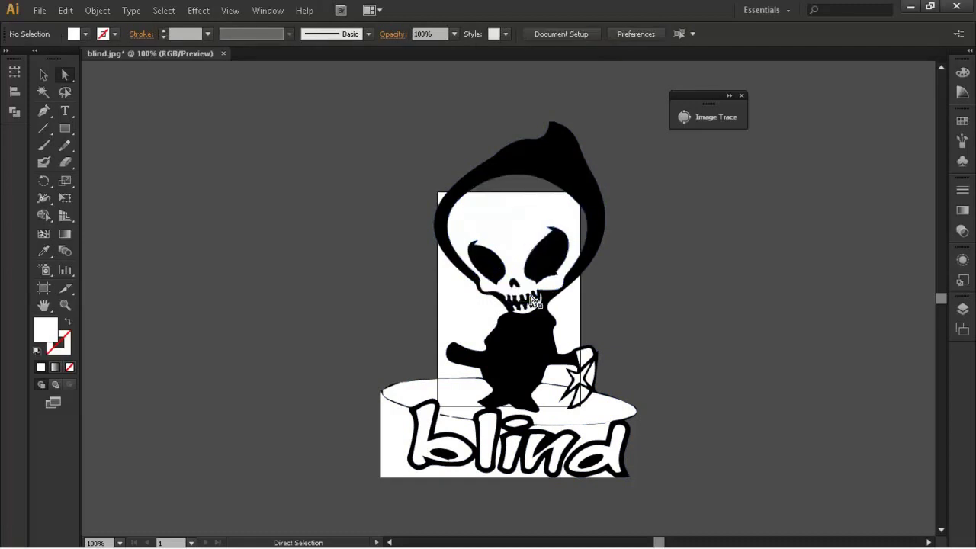
{"action": "left_click_drag", "start_coordinate": [526, 314], "coordinate": [524, 315]}
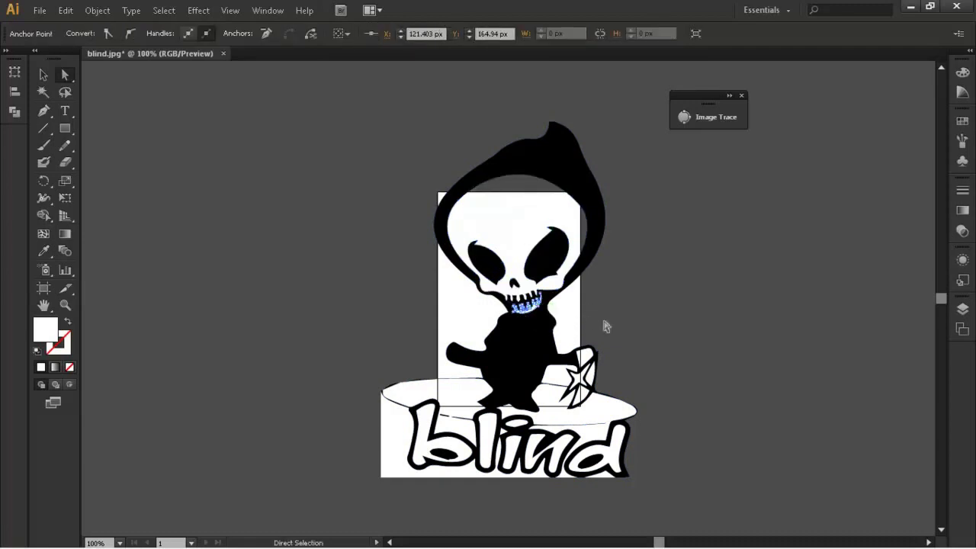
{"action": "left_click", "coordinate": [627, 335]}
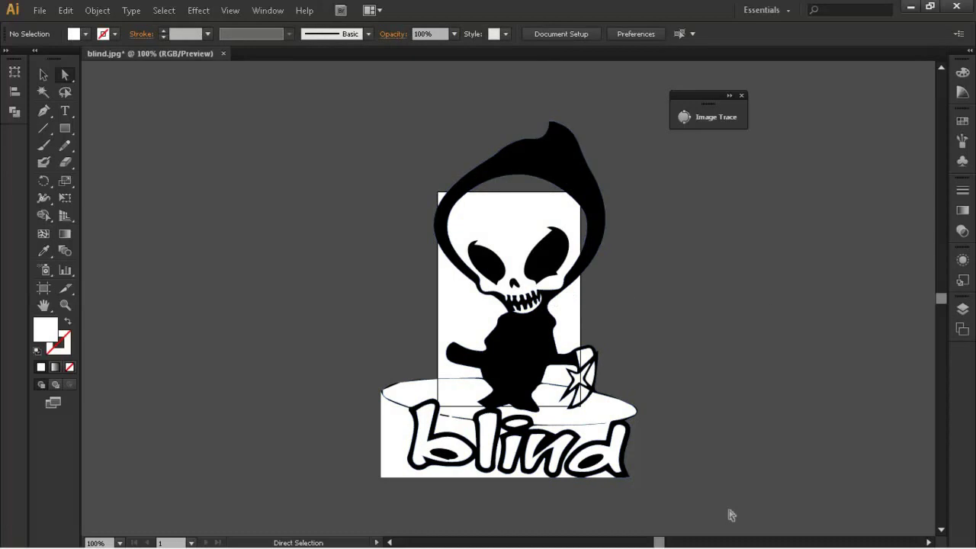
Erase the board, blind lettering, hand, sword and body below the skull with the Eraser tool.
{"action": "left_click", "coordinate": [65, 162]}
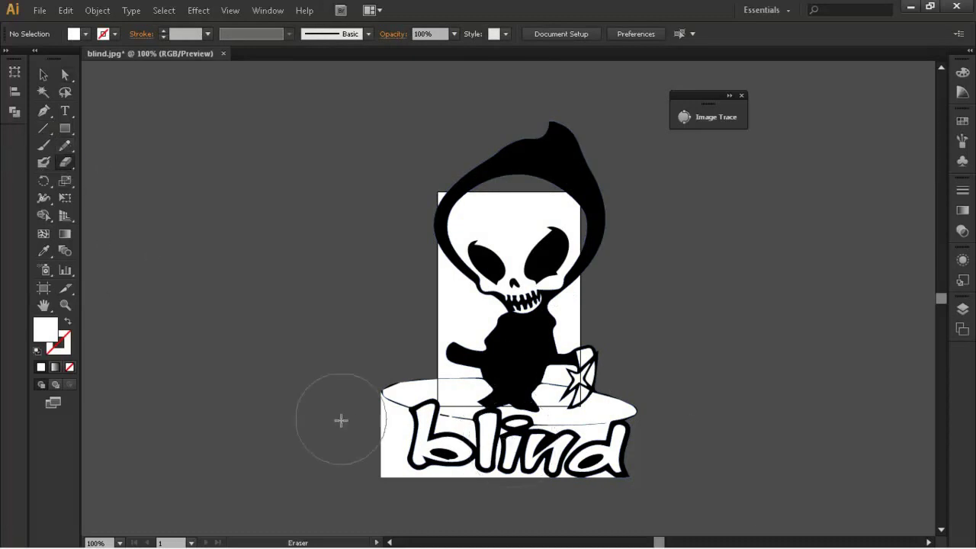
{"action": "mouse_move", "coordinate": [341, 420]}
{"action": "left_mouse_down"}
{"action": "mouse_move", "coordinate": [447, 447]}
{"action": "mouse_move", "coordinate": [702, 464]}
{"action": "left_mouse_up"}
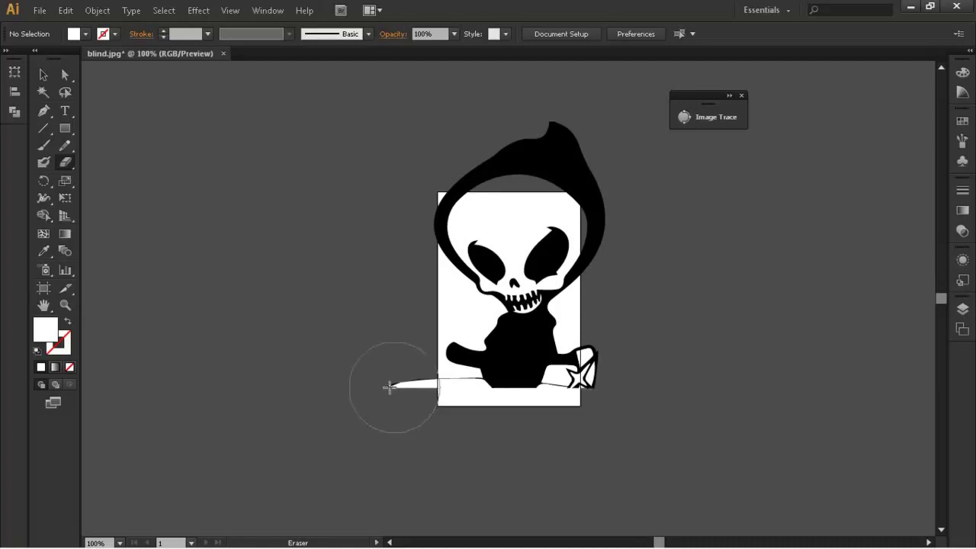
{"action": "mouse_move", "coordinate": [388, 387]}
{"action": "left_mouse_down"}
{"action": "mouse_move", "coordinate": [379, 386]}
{"action": "mouse_move", "coordinate": [644, 389]}
{"action": "mouse_move", "coordinate": [458, 374]}
{"action": "mouse_move", "coordinate": [625, 380]}
{"action": "left_mouse_up"}
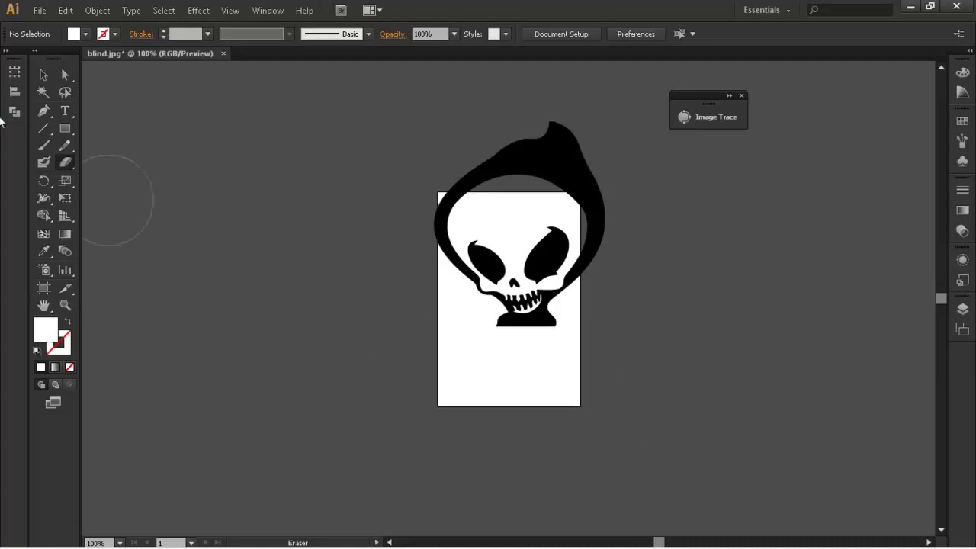
{"action": "key", "text": "v"}
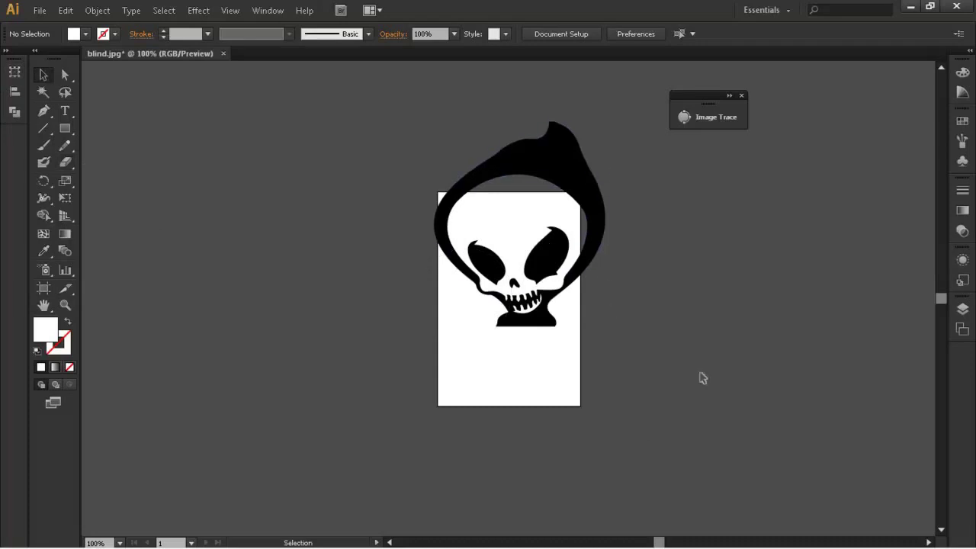
Marquee-select the traced skull group and drag it right off the artboard onto the canvas.
{"action": "left_click_drag", "start_coordinate": [640, 356], "coordinate": [414, 105]}
{"action": "left_click_drag", "start_coordinate": [524, 174], "coordinate": [760, 263]}
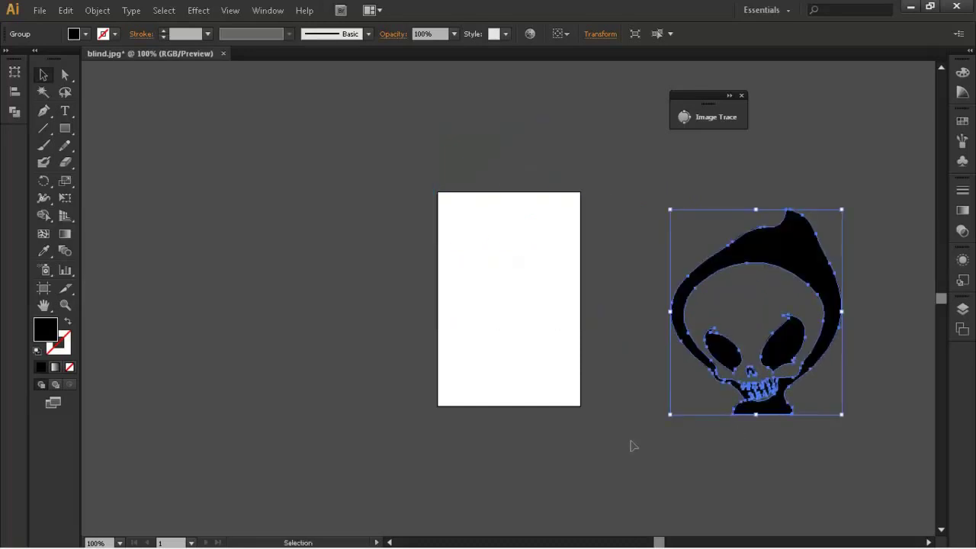
{"action": "left_click", "coordinate": [610, 172]}
{"action": "scroll", "coordinate": [773, 305], "scroll_direction": "down", "scroll_amount": 1}
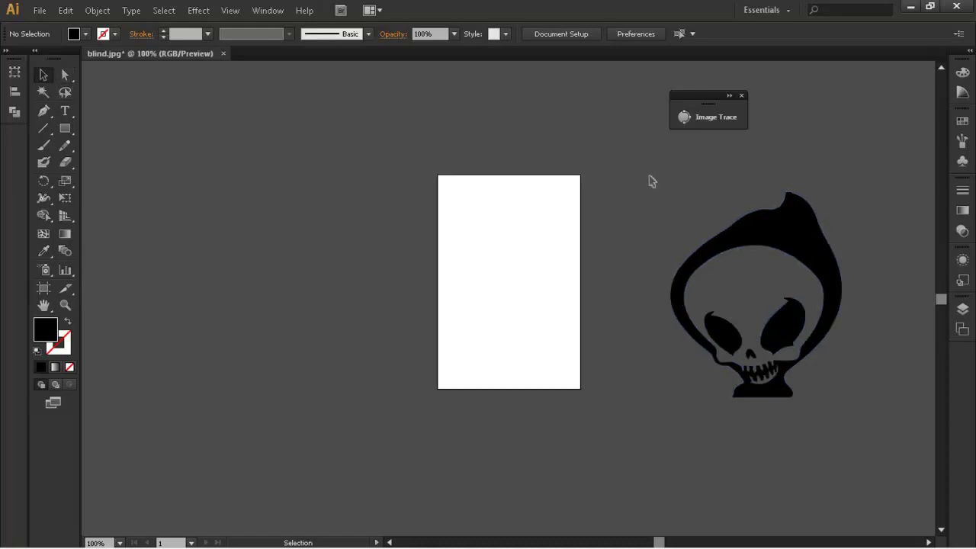
Reselect and deselect the moved skull to check it sits alone on the canvas.
{"action": "mouse_move", "coordinate": [650, 175]}
{"action": "left_mouse_down"}
{"action": "mouse_move", "coordinate": [708, 213]}
{"action": "mouse_move", "coordinate": [874, 475]}
{"action": "left_mouse_up"}
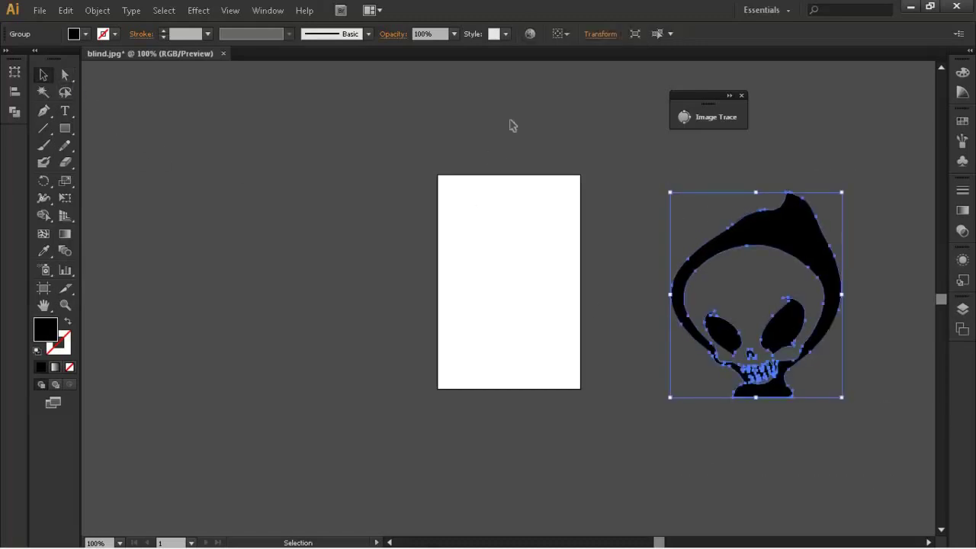
{"action": "left_click", "coordinate": [633, 164]}
{"action": "mouse_move", "coordinate": [646, 191]}
{"action": "left_mouse_down"}
{"action": "mouse_move", "coordinate": [828, 401]}
{"action": "mouse_move", "coordinate": [861, 496]}
{"action": "left_mouse_up"}
{"action": "left_click", "coordinate": [624, 158]}
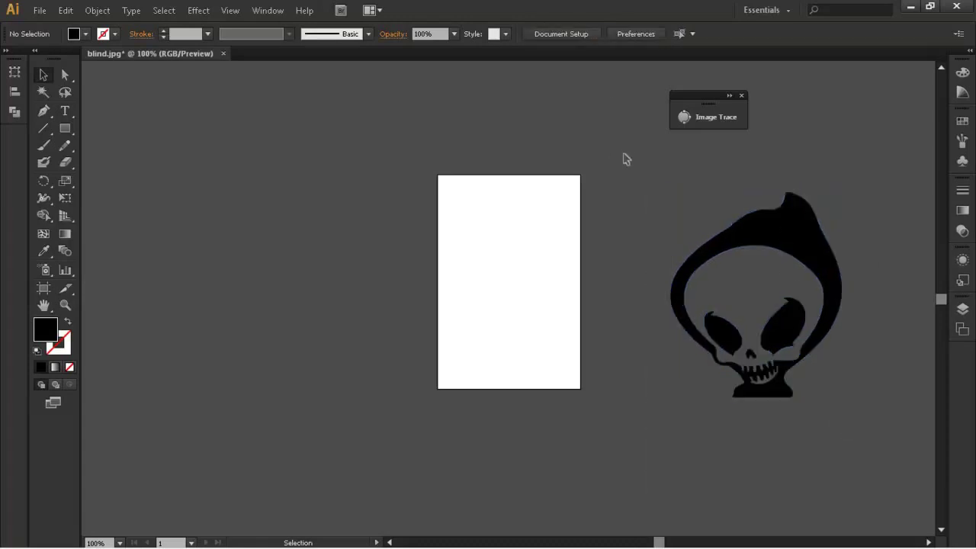